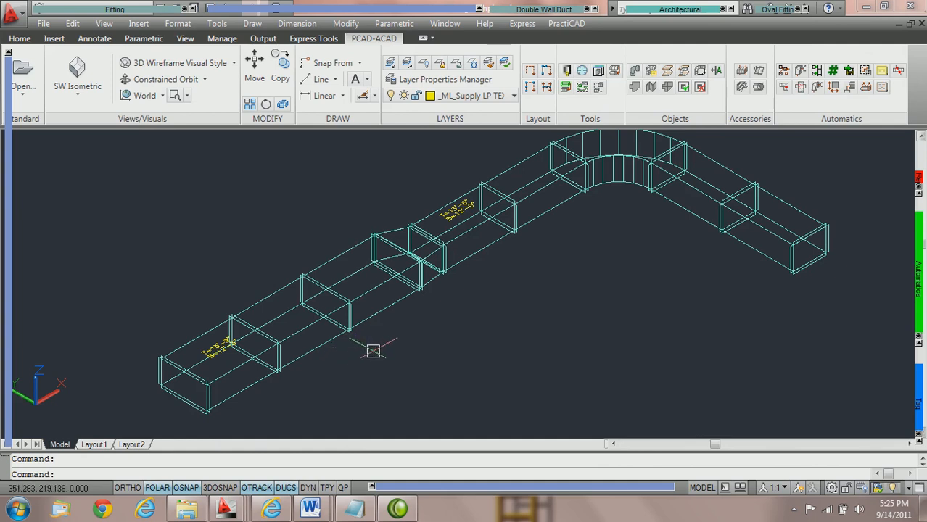
Set the Width In of the second straight duct from the near end of the run to 44
{"action": "scroll", "coordinate": [333, 352], "scroll_direction": "up", "scroll_amount": 2}
{"action": "middle_click_drag", "start_coordinate": [392, 344], "coordinate": [475, 310]}
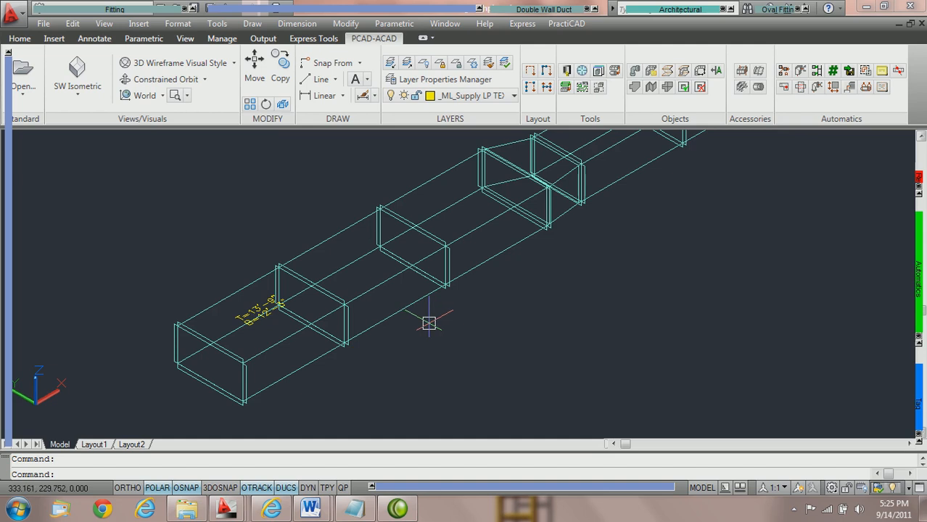
{"action": "left_click", "coordinate": [412, 305]}
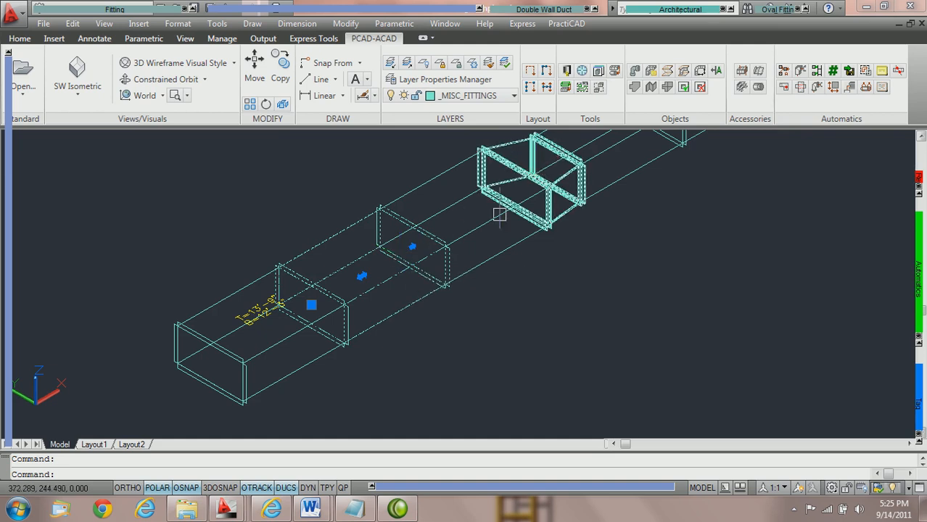
{"action": "double_click", "coordinate": [418, 300]}
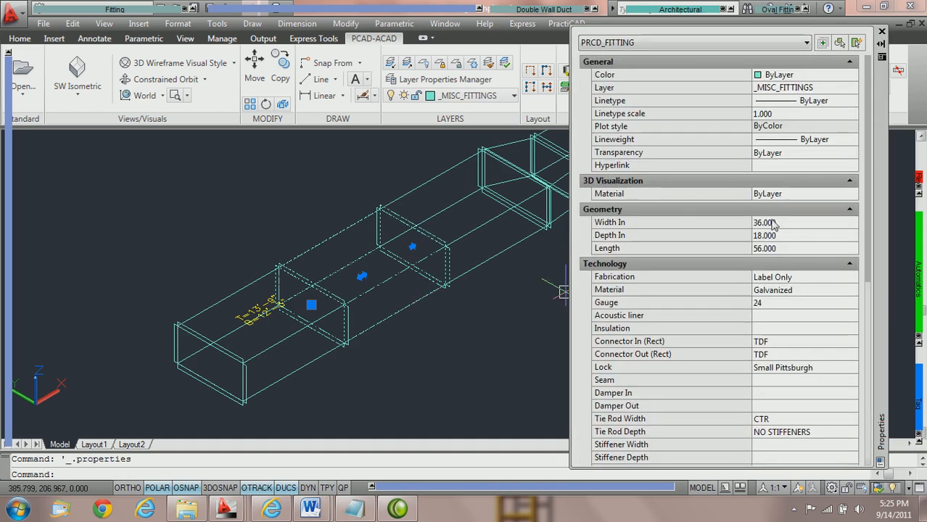
{"action": "left_click", "coordinate": [791, 222]}
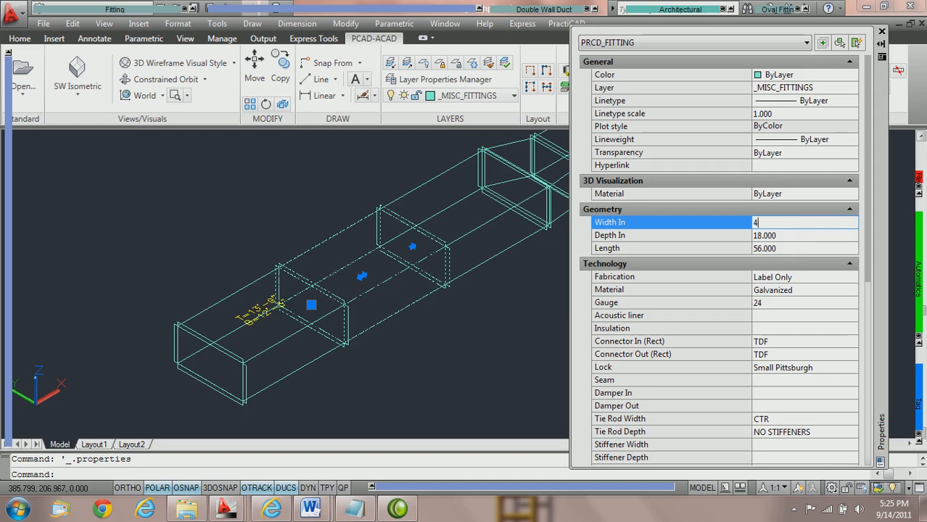
{"action": "key", "text": "Tab"}
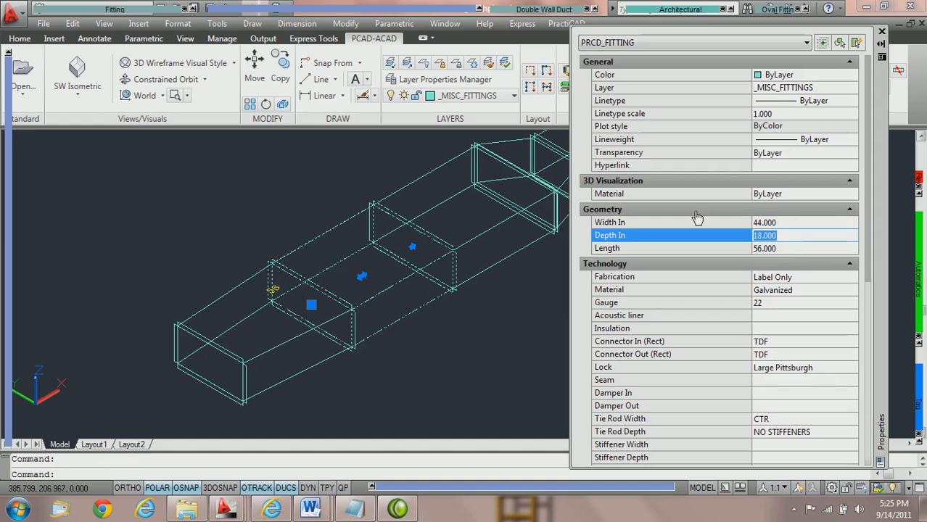
Examine the size properties of the adjoining duct and the geometry and technology properties of the run's near end piece
{"action": "middle_click_drag", "start_coordinate": [504, 274], "coordinate": [416, 298]}
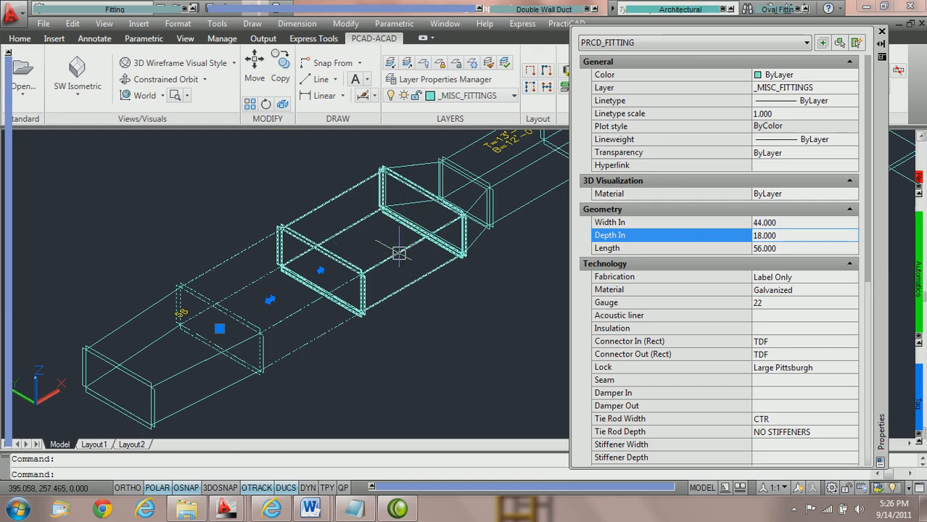
{"action": "left_click", "coordinate": [401, 259]}
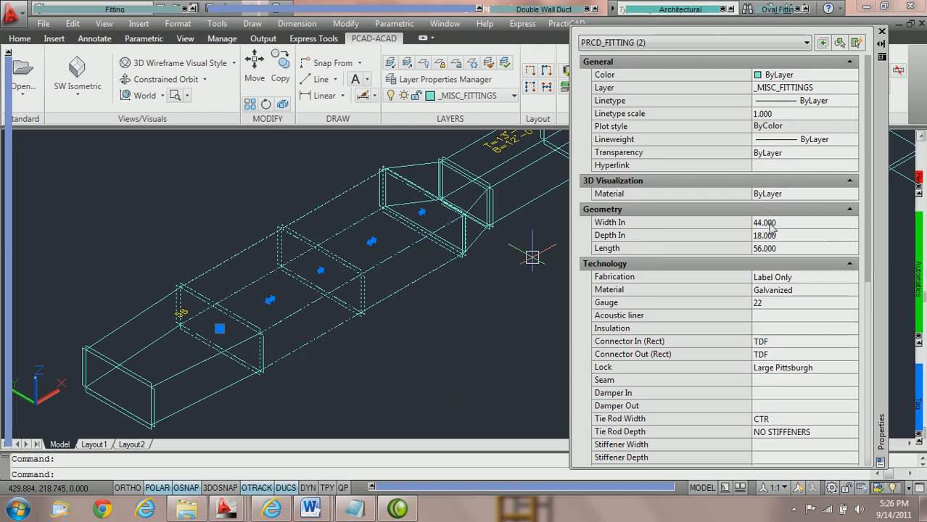
{"action": "key", "text": "Escape"}
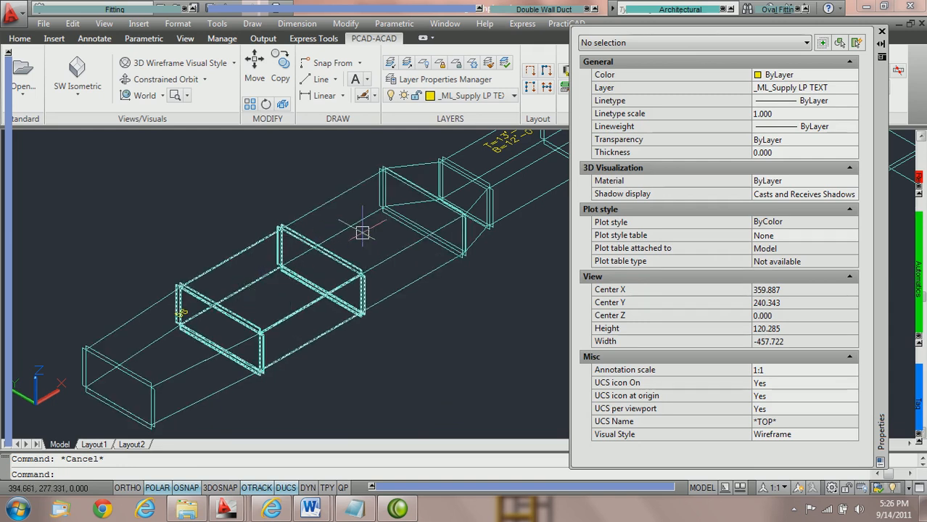
{"action": "middle_click_drag", "start_coordinate": [313, 263], "coordinate": [444, 203]}
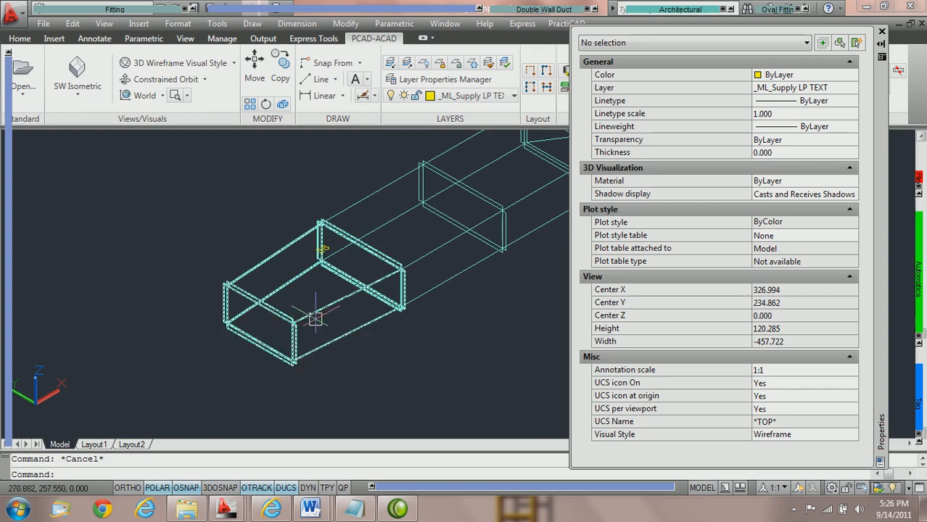
{"action": "middle_click_drag", "start_coordinate": [315, 319], "coordinate": [221, 325]}
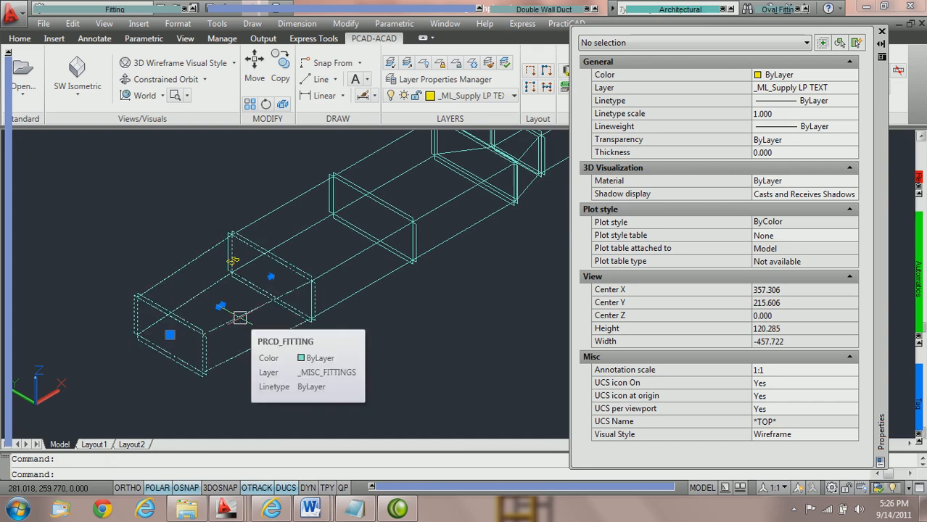
{"action": "left_click", "coordinate": [240, 317]}
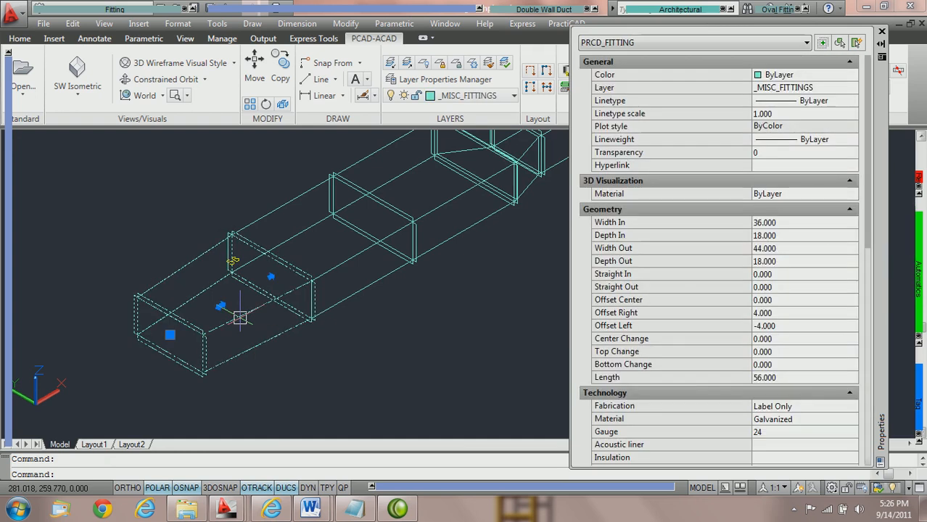
{"action": "scroll", "coordinate": [788, 390], "scroll_direction": "down", "scroll_amount": 7}
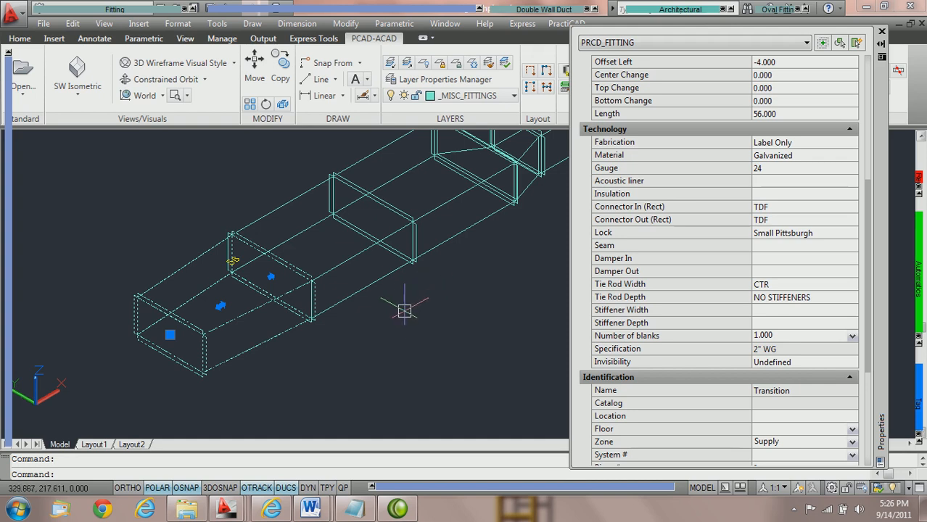
{"action": "key", "text": "Escape"}
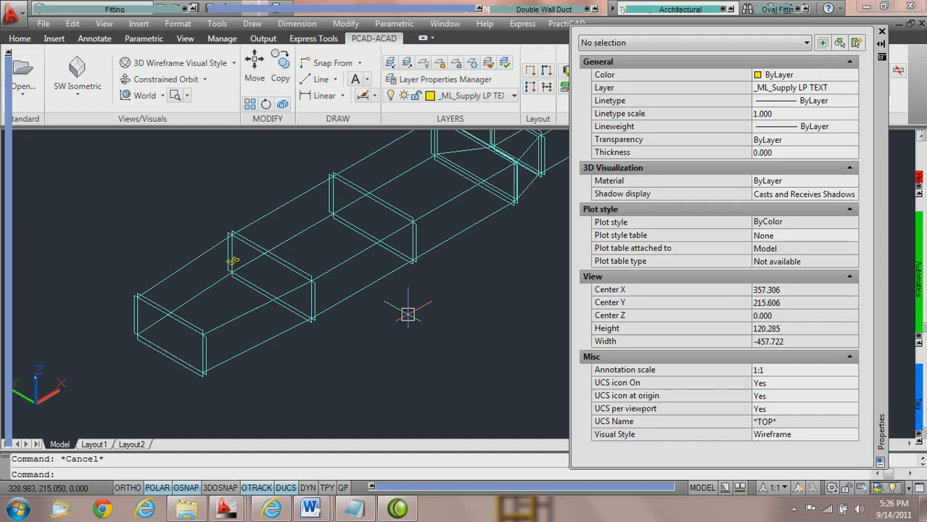
Undo the width change made to the second duct
{"action": "key", "text": "ctrl+z"}
{"action": "key", "text": "ctrl+z"}
{"action": "middle_click_drag", "start_coordinate": [454, 304], "coordinate": [366, 312]}
With the fitting reference set to Out 1, set the second duct's Width In to 44 and clear the selection
{"action": "mouse_move", "coordinate": [2, 139]}
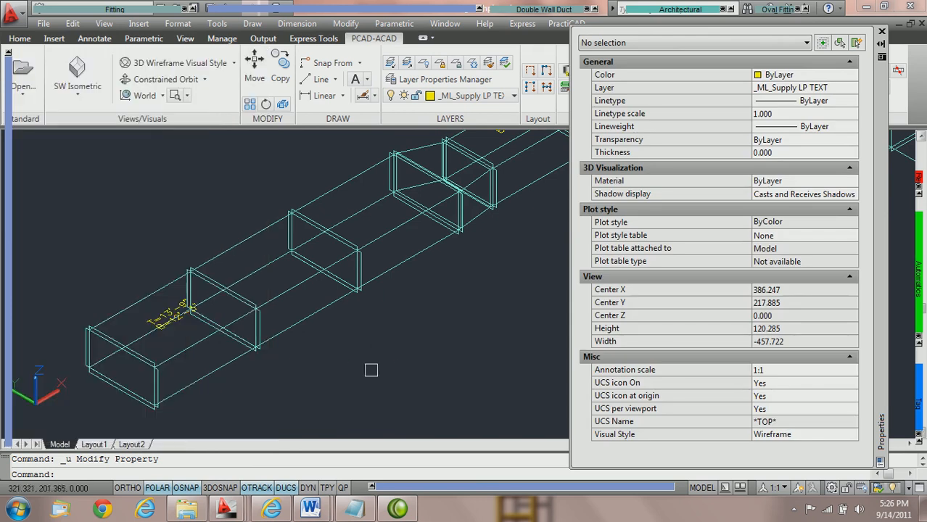
{"action": "left_click", "coordinate": [316, 310]}
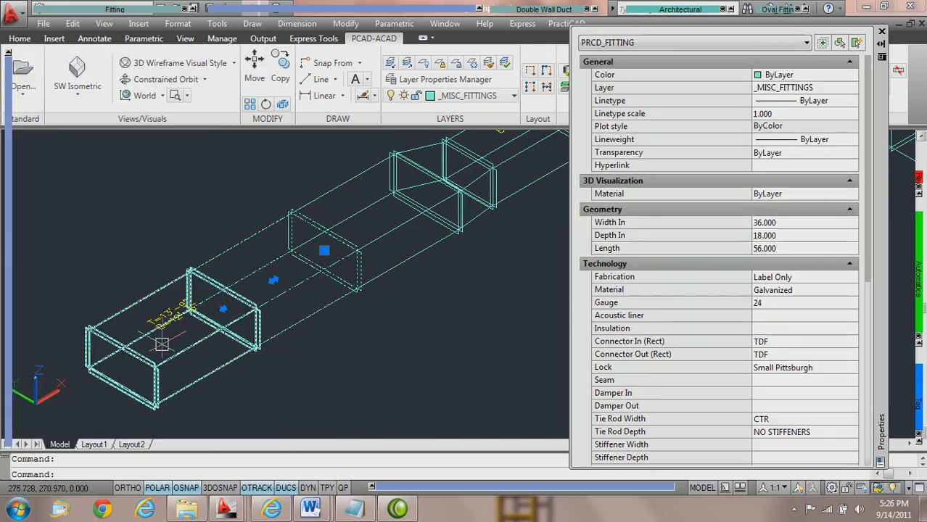
{"action": "left_click", "coordinate": [798, 223]}
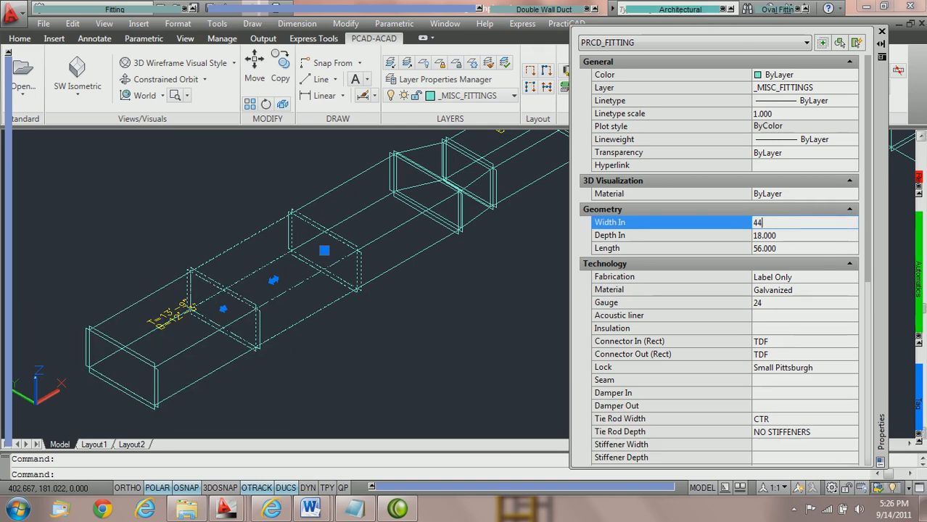
{"action": "type", "text": "44"}
{"action": "key", "text": "Return"}
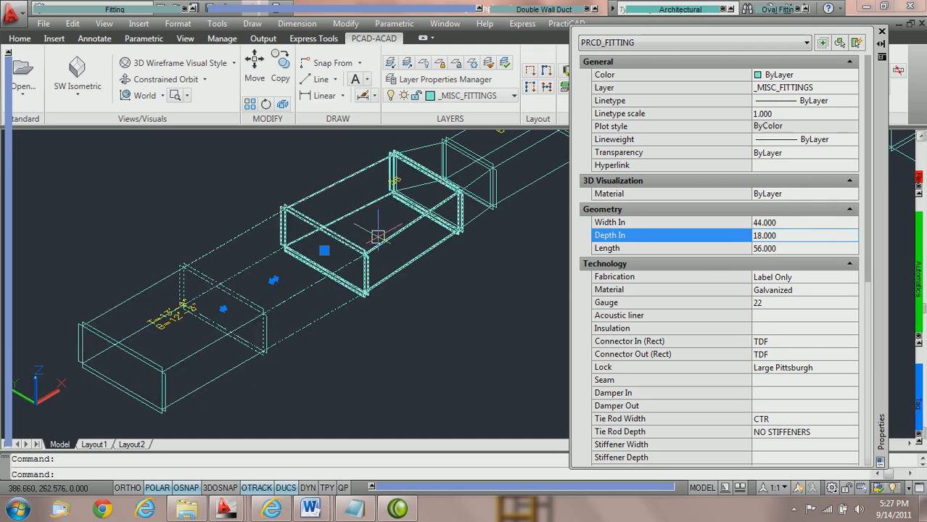
{"action": "key", "text": "Escape"}
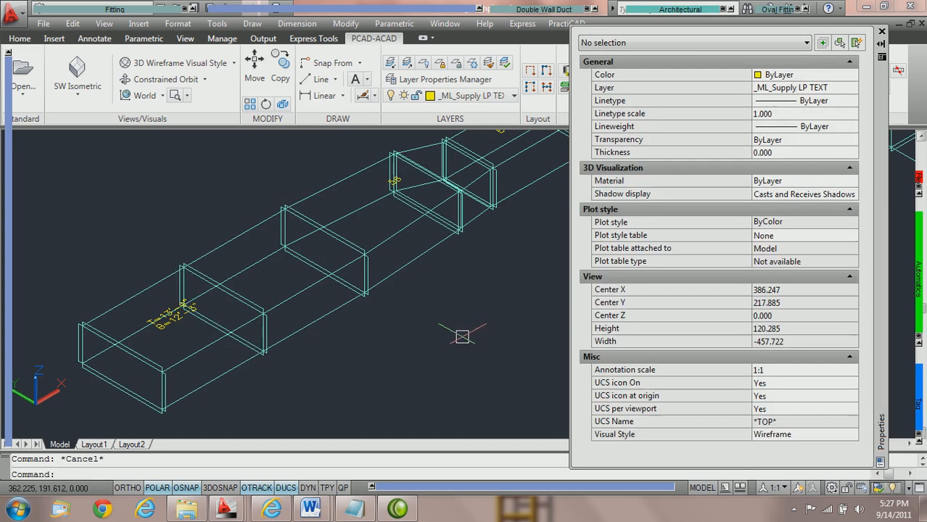
Undo the last duct width edit and close the object properties
{"action": "key", "text": "ctrl+z"}
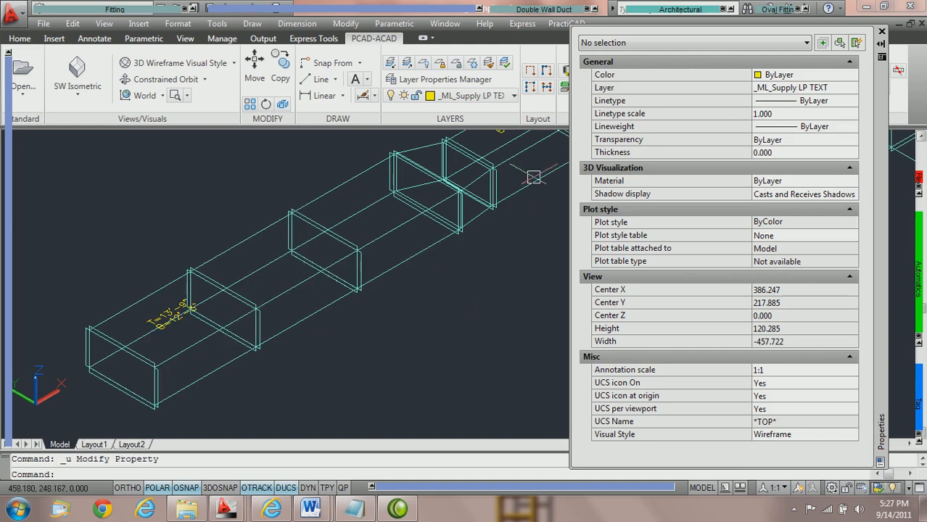
{"action": "left_click", "coordinate": [883, 34]}
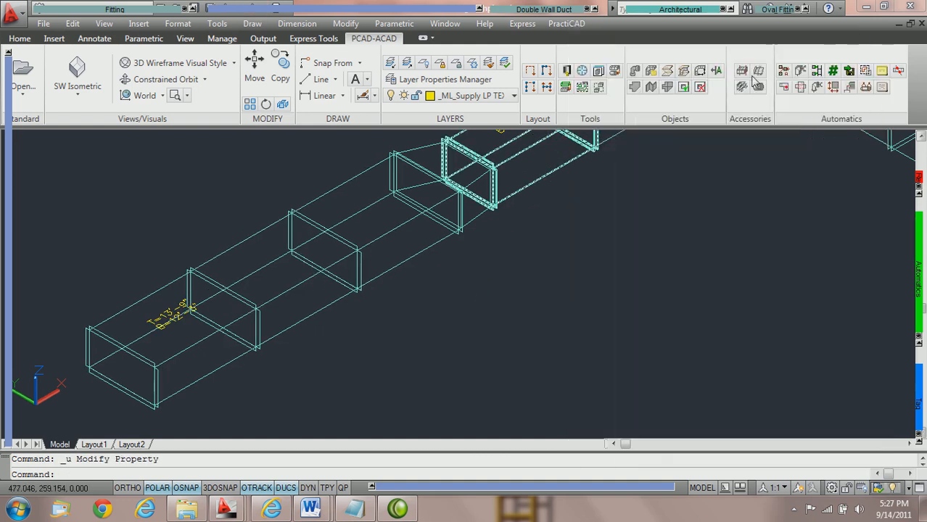
Turn off Change Duct to Transition in the Ductwork library's ductline editing options, save the setting and close the library
{"action": "left_click", "coordinate": [566, 71]}
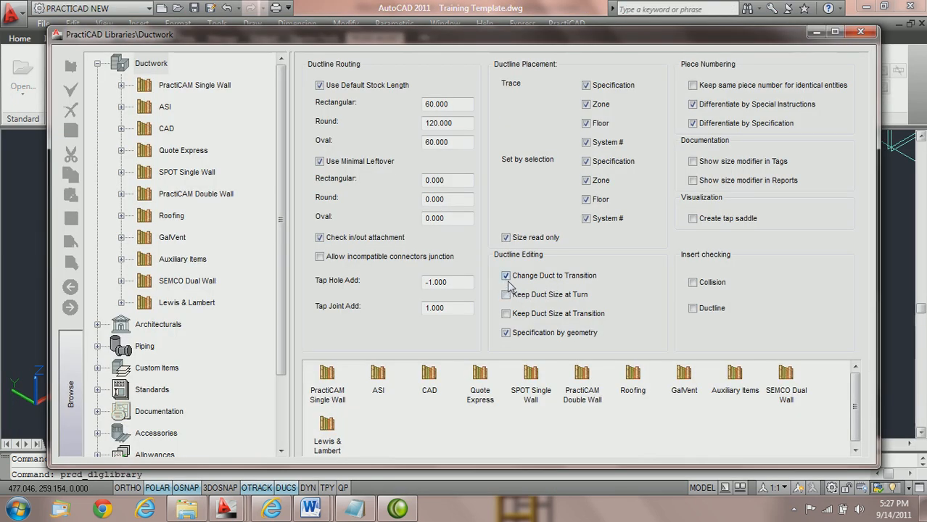
{"action": "left_click", "coordinate": [507, 277]}
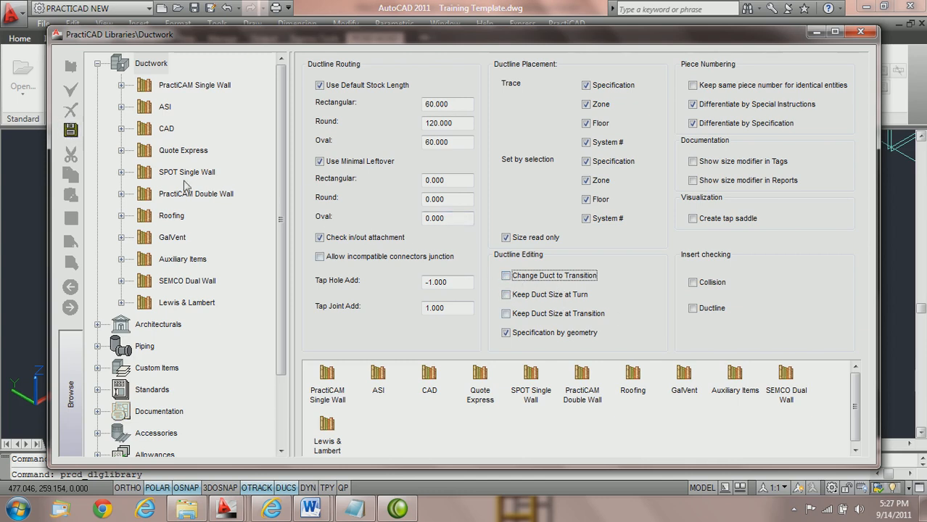
{"action": "left_click", "coordinate": [71, 135]}
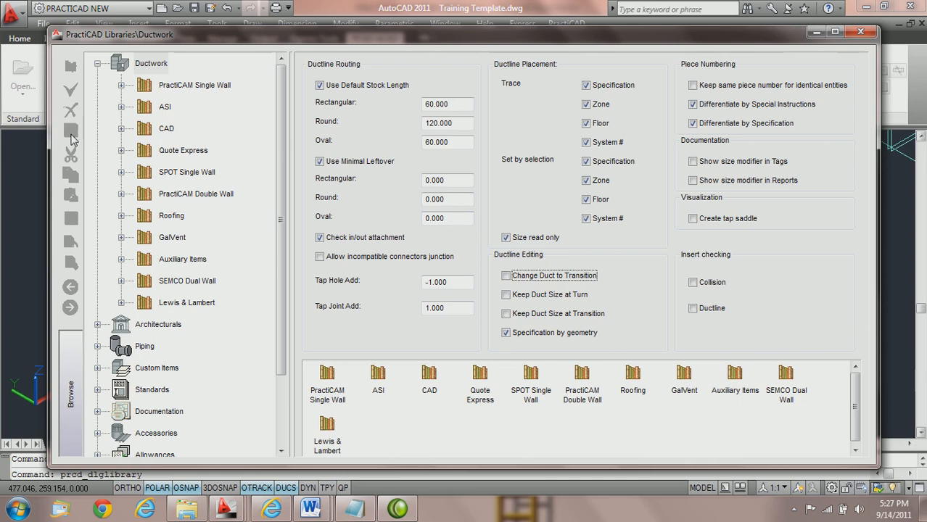
{"action": "left_click", "coordinate": [861, 34]}
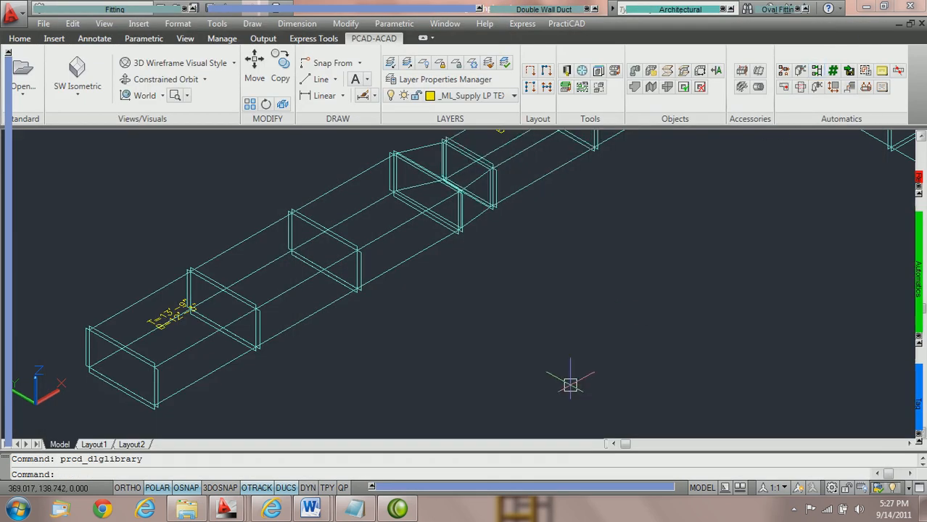
Switch the fitting reference away from Out 1 and set the Width In of the second duct from the near end to 44
{"action": "mouse_move", "coordinate": [9, 145]}
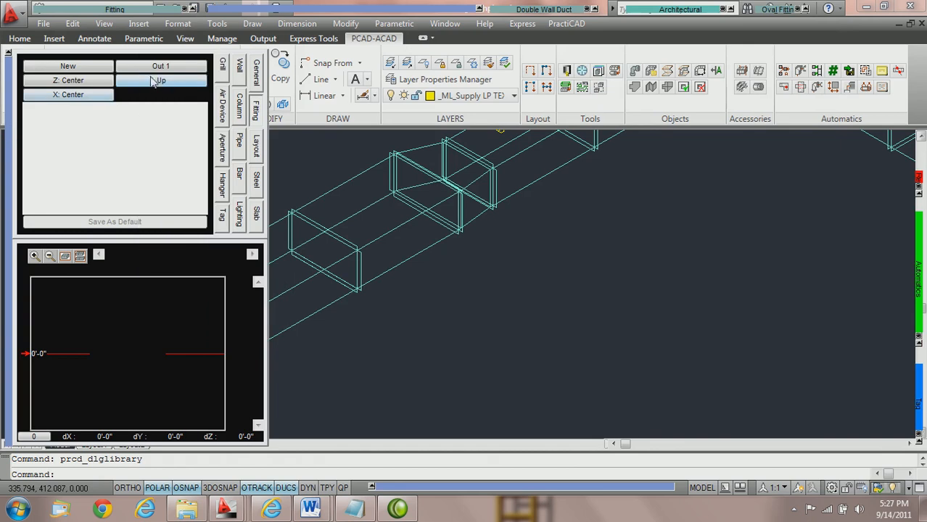
{"action": "left_click", "coordinate": [167, 67]}
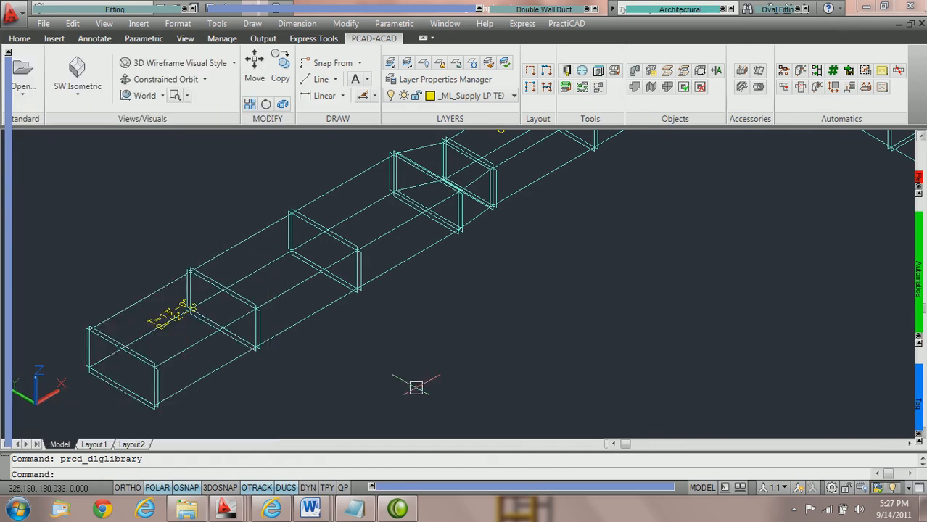
{"action": "scroll", "coordinate": [450, 326], "scroll_direction": "up", "scroll_amount": 3}
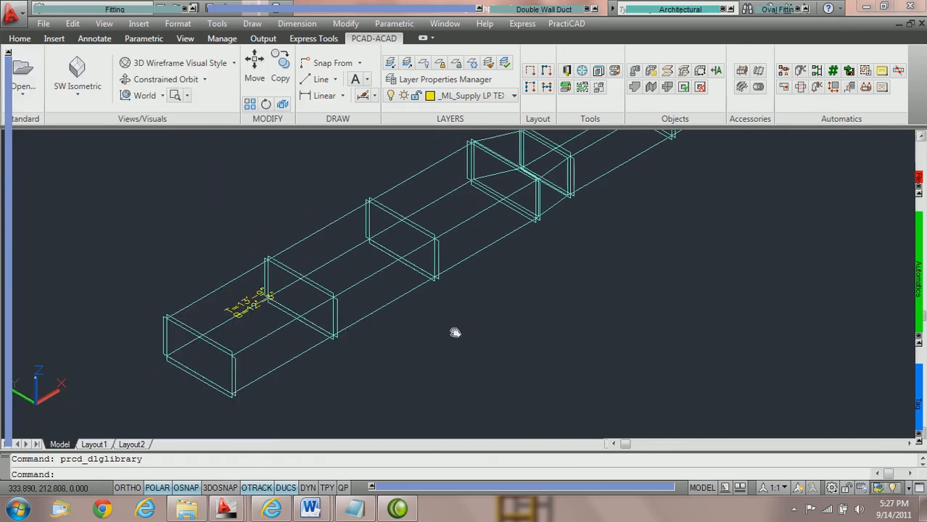
{"action": "left_click", "coordinate": [397, 294]}
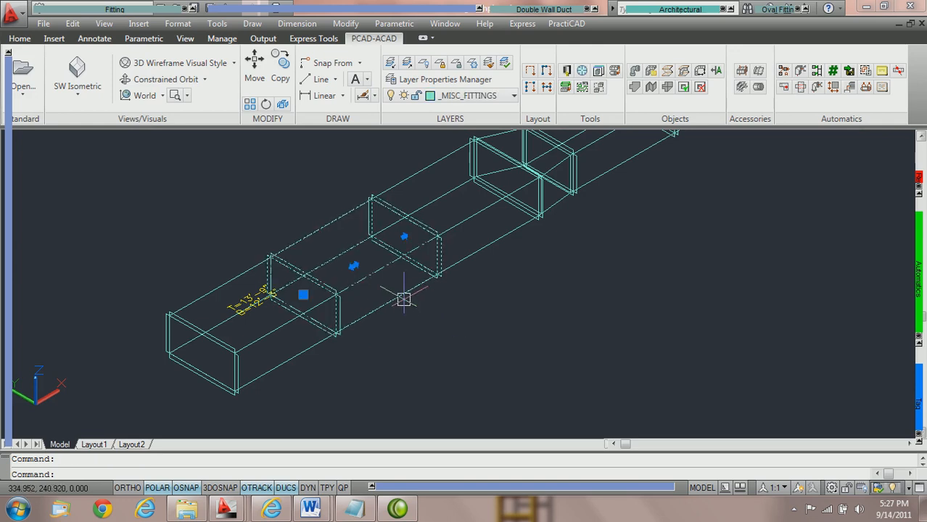
{"action": "right_click", "coordinate": [409, 304]}
{"action": "left_click", "coordinate": [451, 470]}
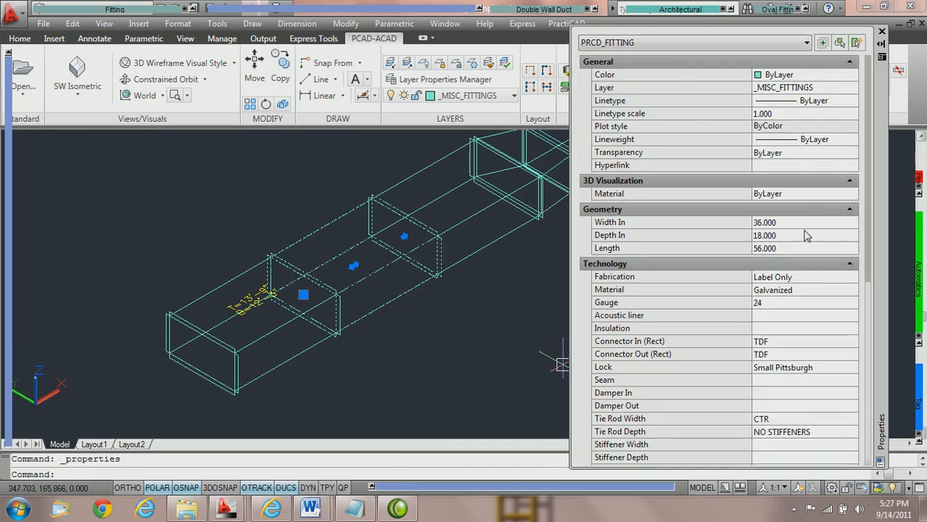
{"action": "left_click", "coordinate": [801, 224]}
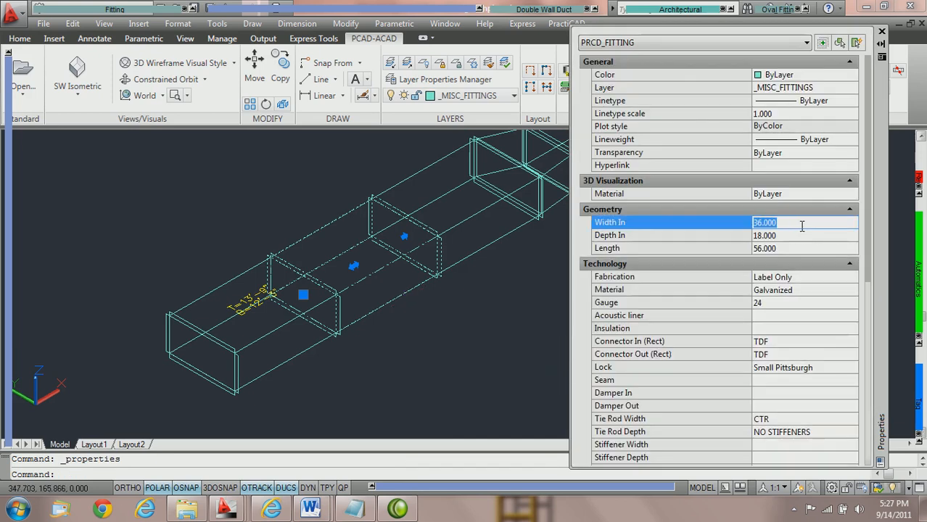
{"action": "type", "text": "4"}
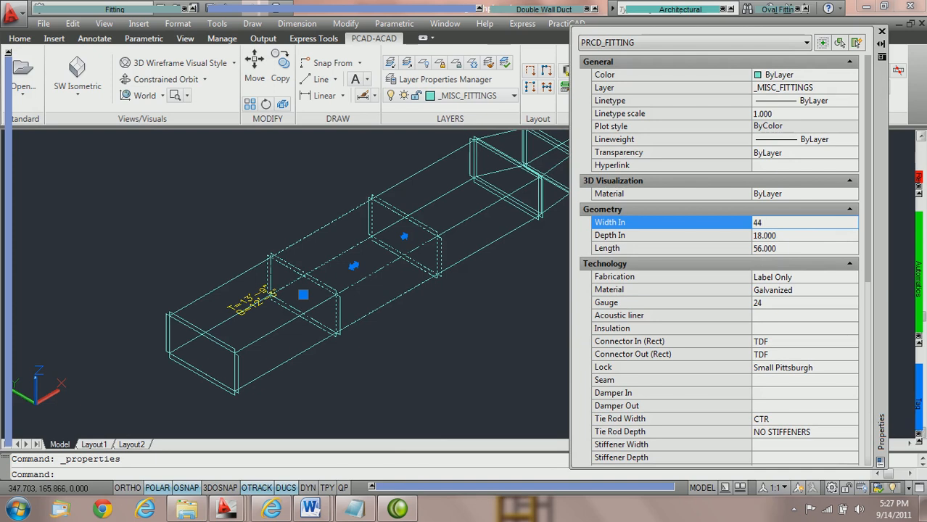
{"action": "type", "text": "4"}
{"action": "left_click", "coordinate": [802, 233]}
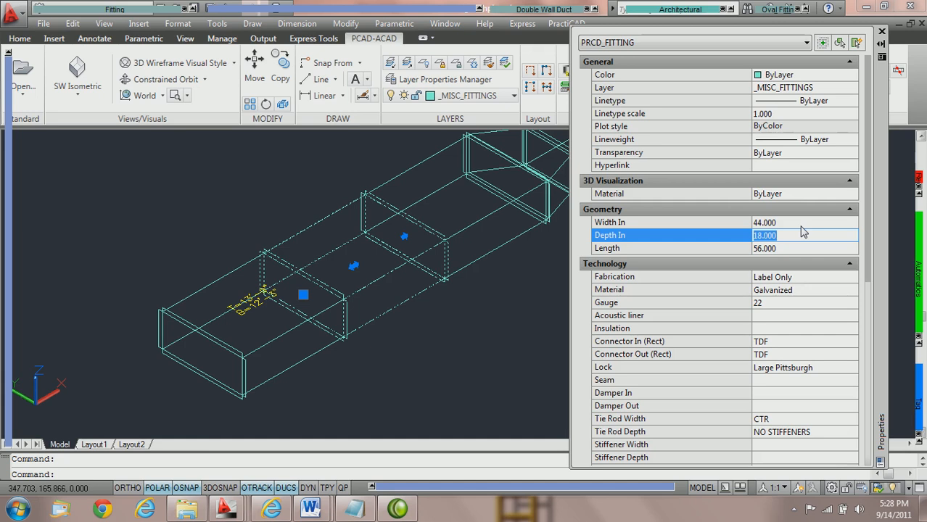
Inspect the pieces on both sides of the resized duct along the run
{"action": "middle_click_drag", "start_coordinate": [451, 262], "coordinate": [383, 284]}
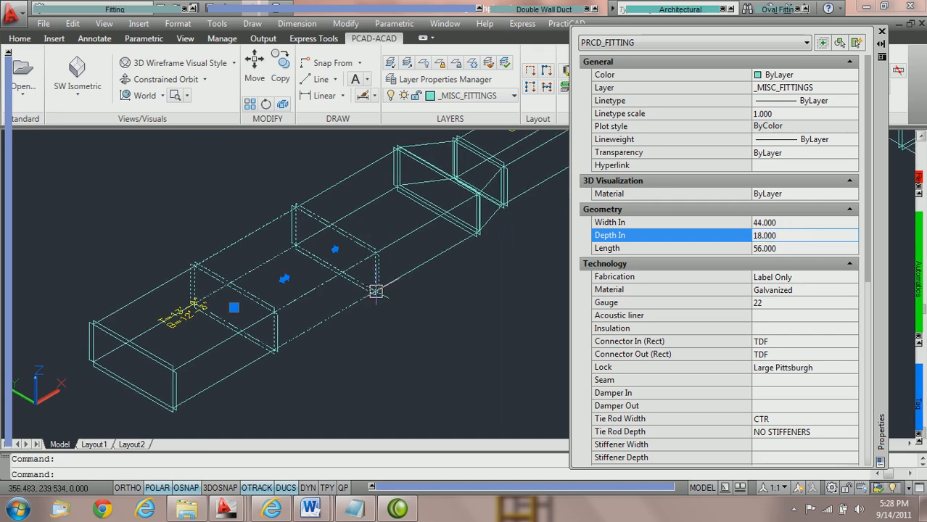
{"action": "left_click", "coordinate": [286, 285]}
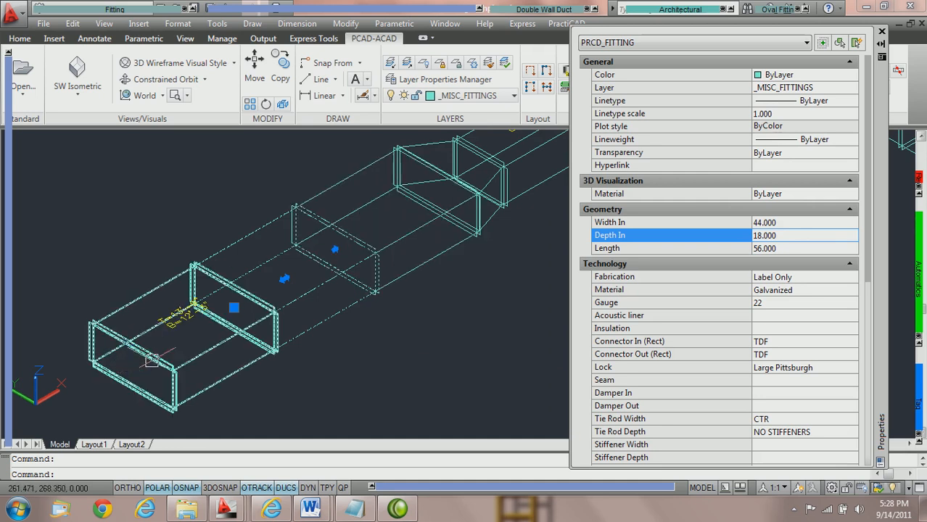
{"action": "scroll", "coordinate": [387, 275], "scroll_direction": "down", "scroll_amount": 2}
{"action": "scroll", "coordinate": [387, 278], "scroll_direction": "up", "scroll_amount": 2}
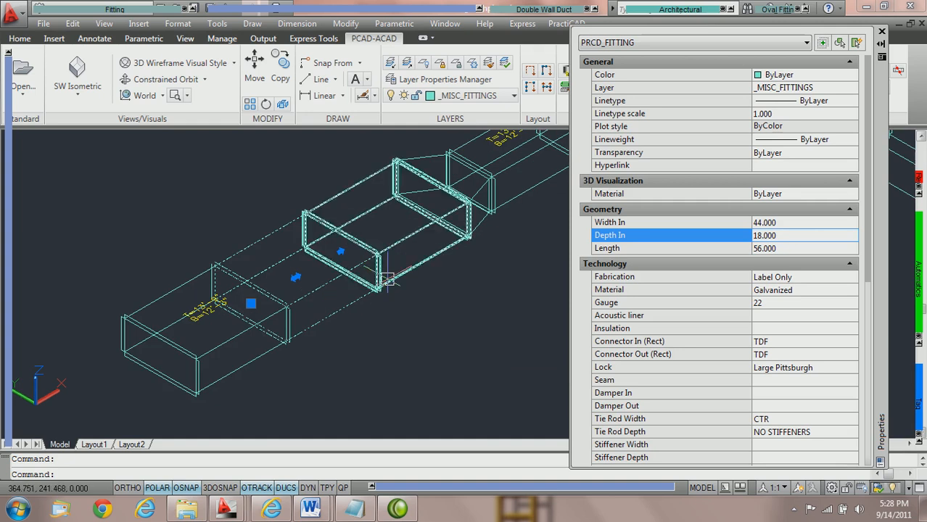
Set the Width In of the second duct from the near end to 30 and deselect it
{"action": "middle_click_drag", "start_coordinate": [502, 262], "coordinate": [473, 288]}
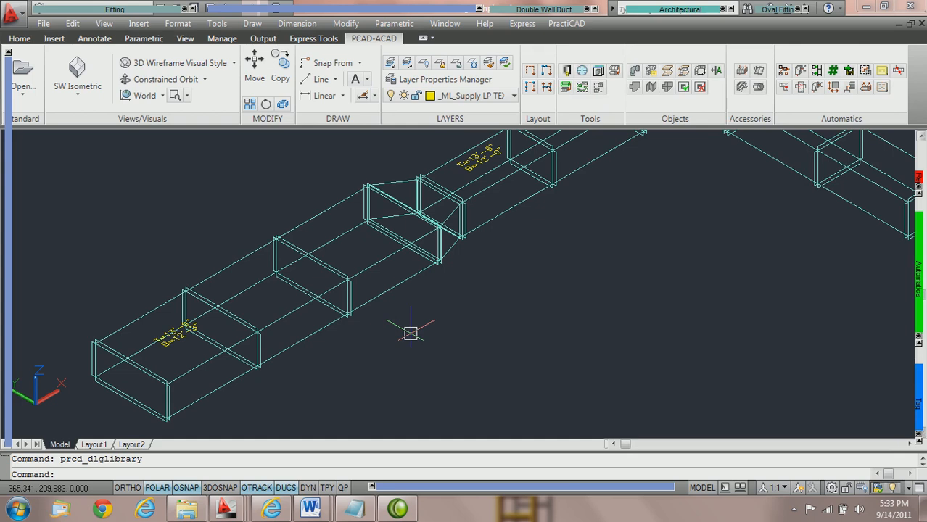
{"action": "middle_click_drag", "start_coordinate": [392, 349], "coordinate": [484, 284]}
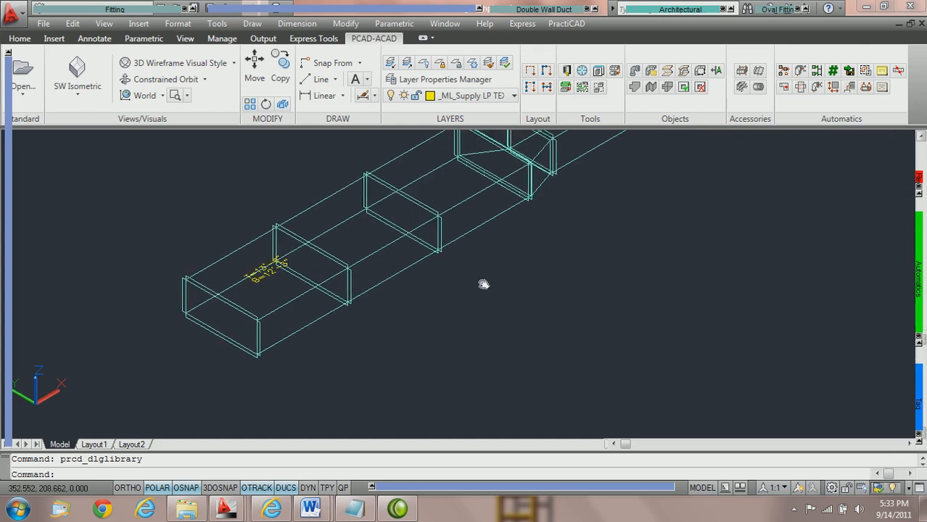
{"action": "mouse_move", "coordinate": [407, 272]}
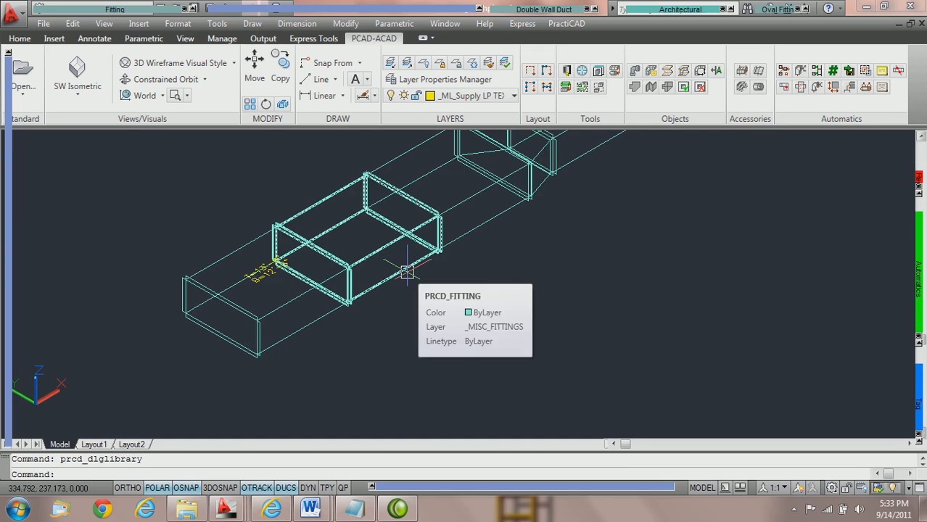
{"action": "double_click", "coordinate": [407, 271]}
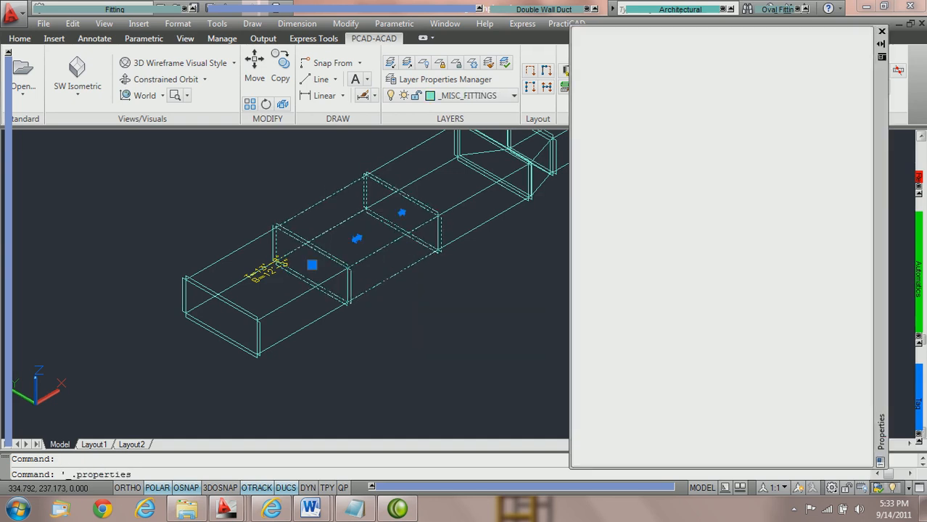
{"action": "left_click", "coordinate": [802, 223]}
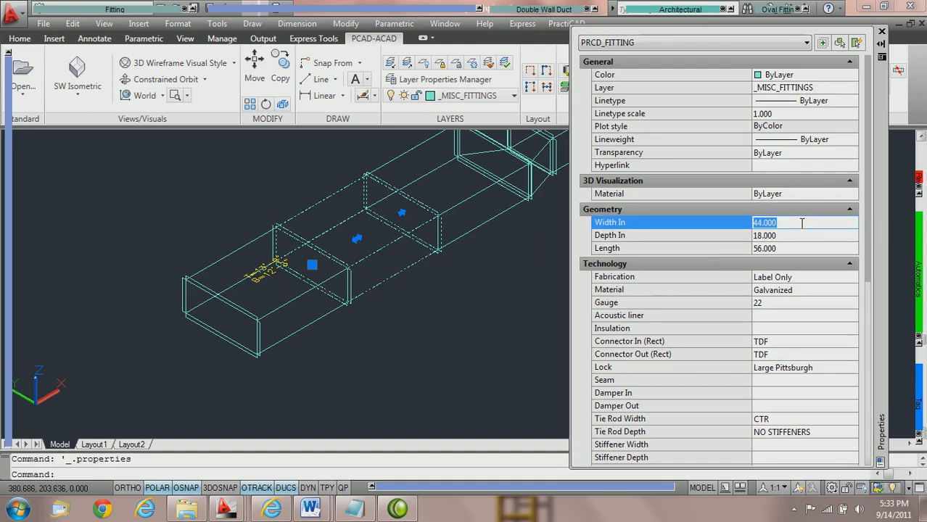
{"action": "type", "text": "30"}
{"action": "key", "text": "Tab"}
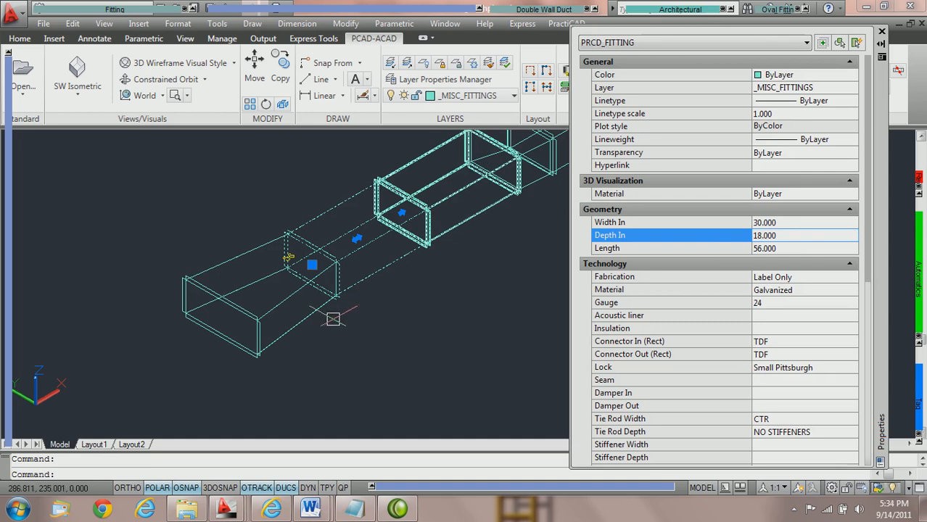
{"action": "key", "text": "Escape"}
Check the geometry and identification name of the tapered end piece at the near end of the run
{"action": "left_click", "coordinate": [300, 318]}
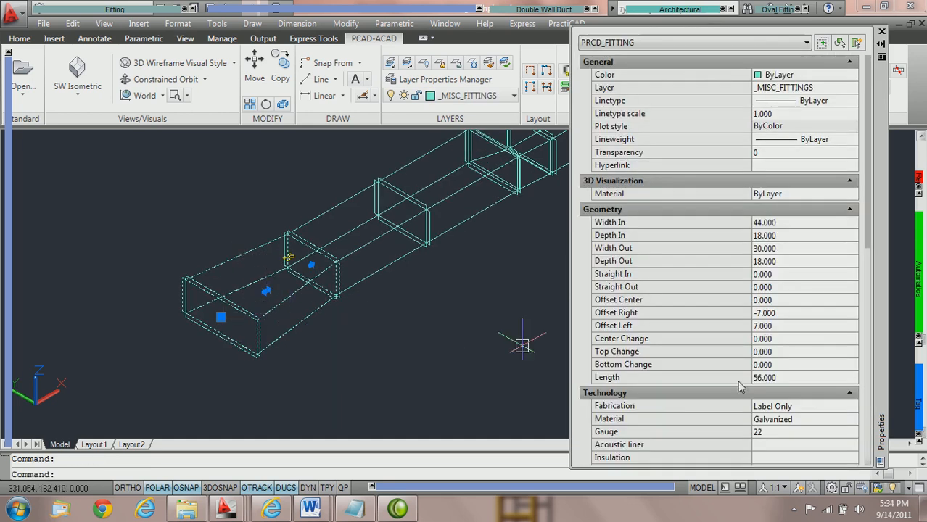
{"action": "scroll", "coordinate": [827, 395], "scroll_direction": "down", "scroll_amount": 7}
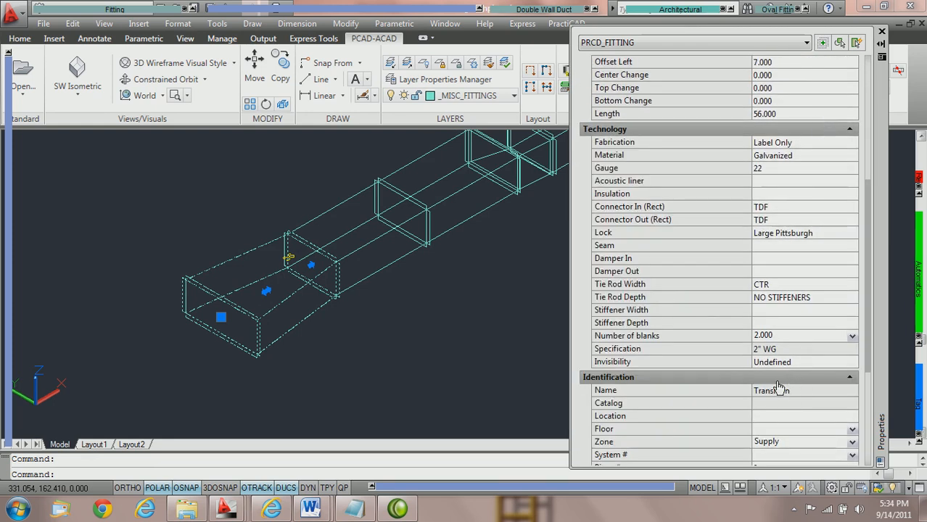
{"action": "key", "text": "Escape"}
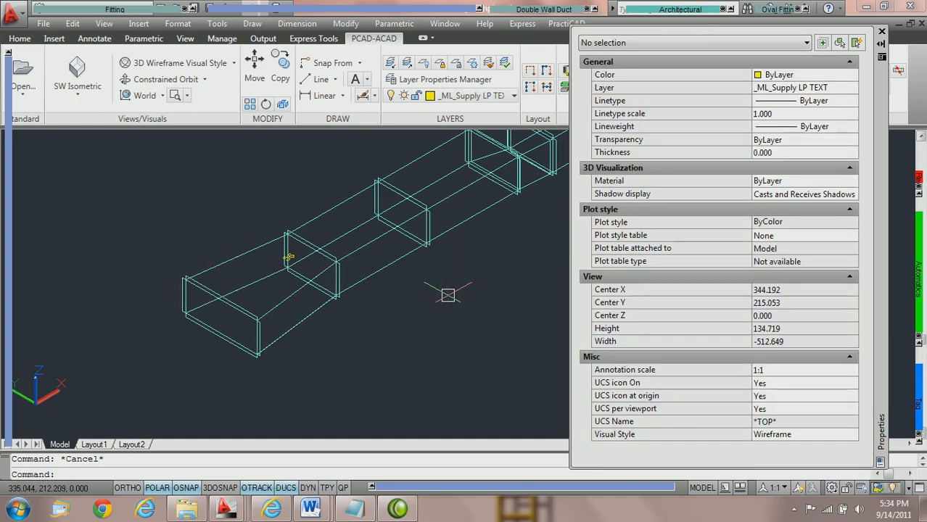
Undo the last duct width change and close the object properties
{"action": "key", "text": "ctrl+z"}
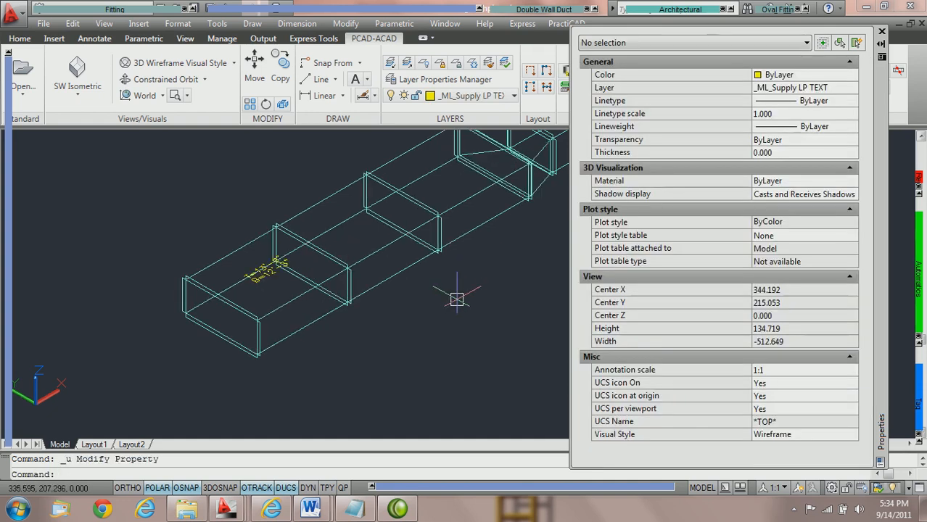
{"action": "middle_click_drag", "start_coordinate": [480, 265], "coordinate": [438, 300]}
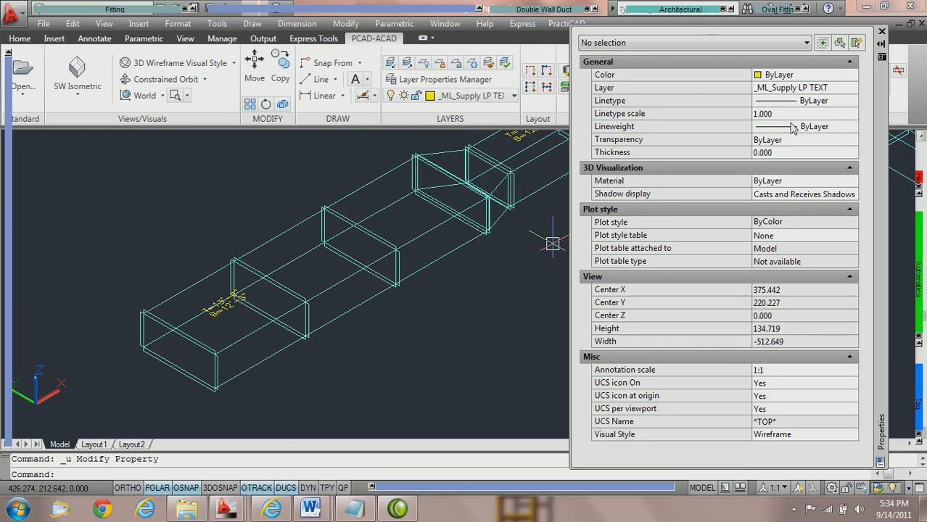
{"action": "left_click", "coordinate": [881, 31]}
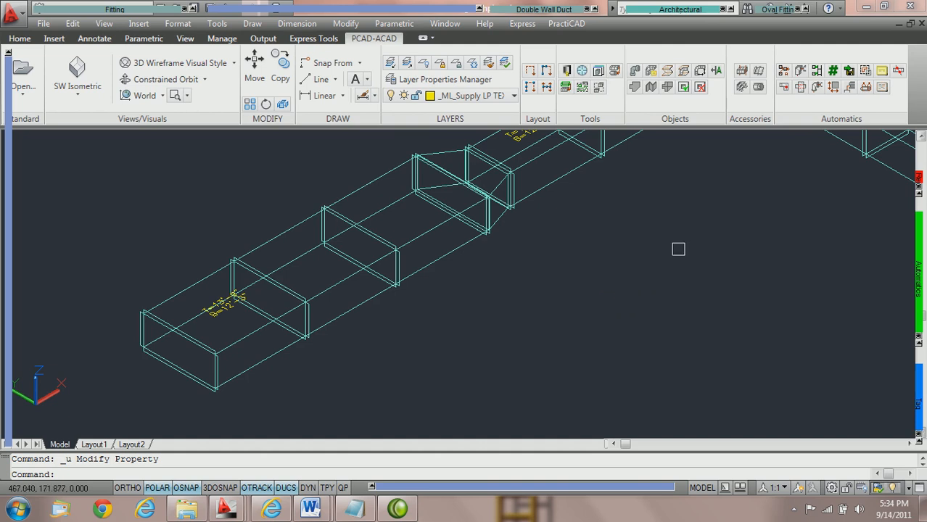
Set the Auto Duct sizing fitting for single wall rectangular duct to Finished Length Transition, accept, and exit without selecting a fitting
{"action": "left_click", "coordinate": [801, 72]}
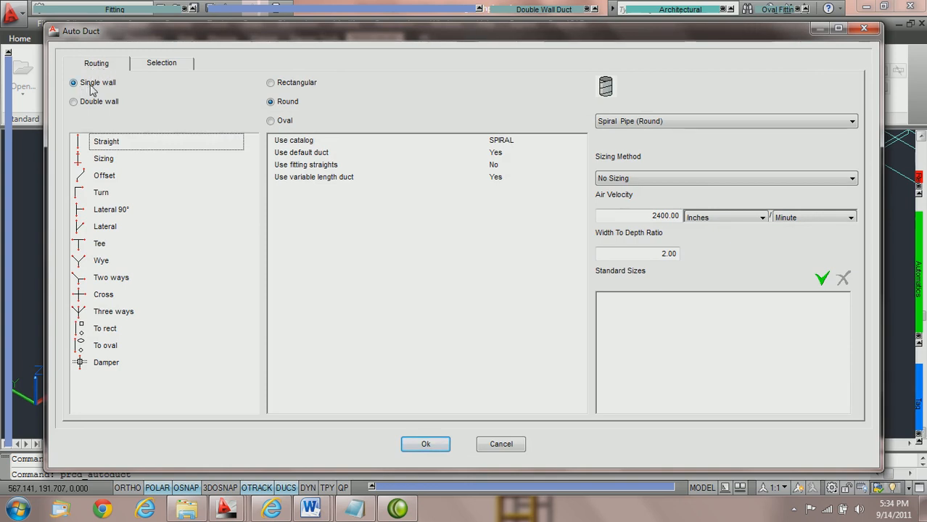
{"action": "left_click", "coordinate": [271, 84]}
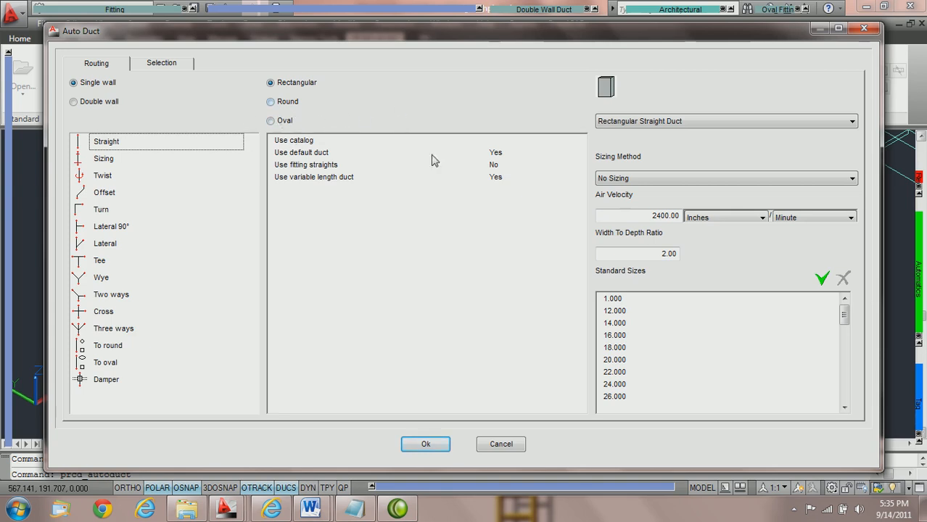
{"action": "left_click", "coordinate": [105, 163]}
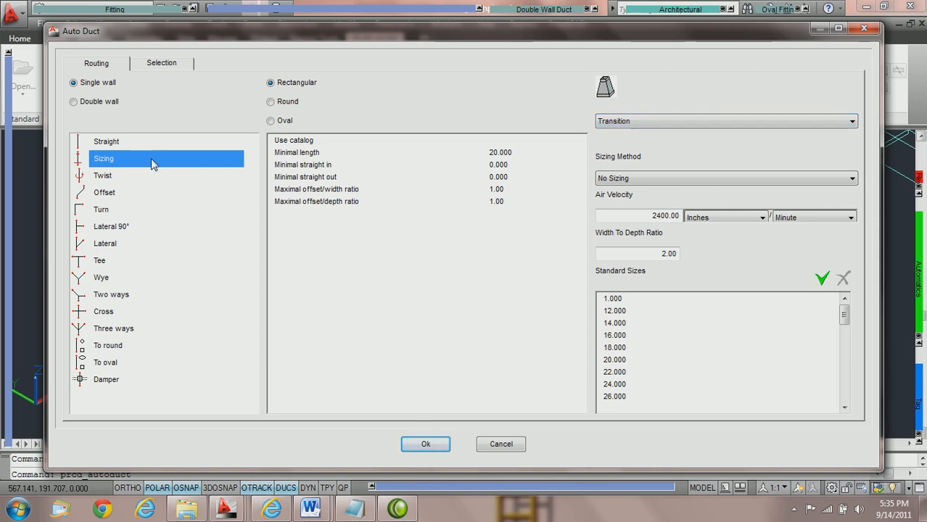
{"action": "left_click", "coordinate": [652, 123]}
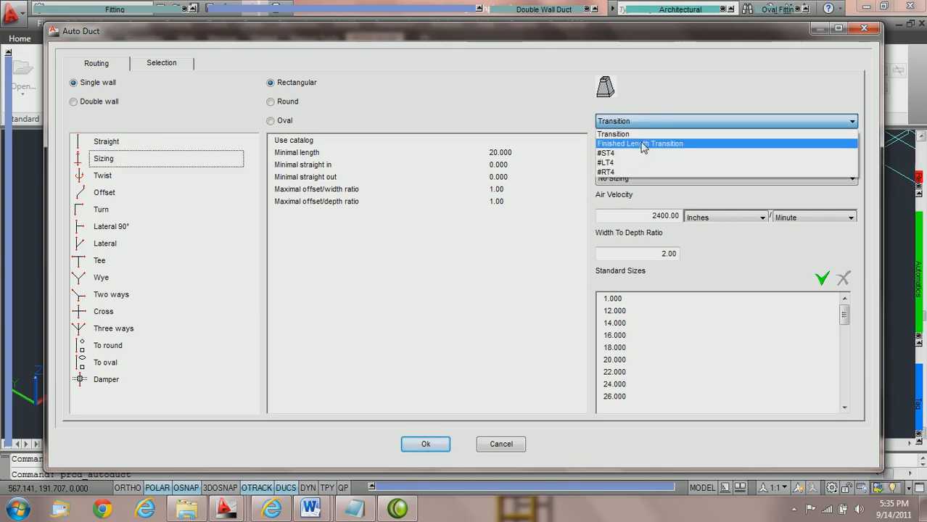
{"action": "left_click", "coordinate": [638, 144]}
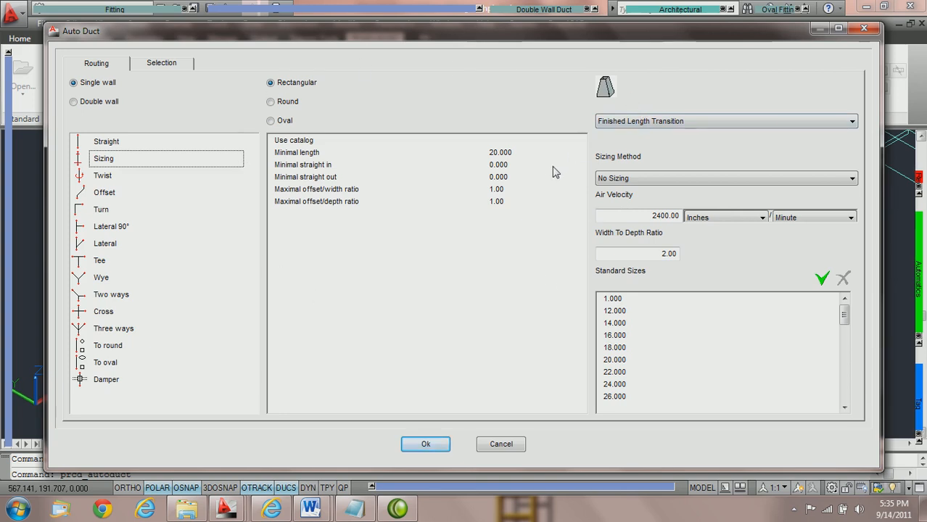
{"action": "left_click", "coordinate": [440, 447]}
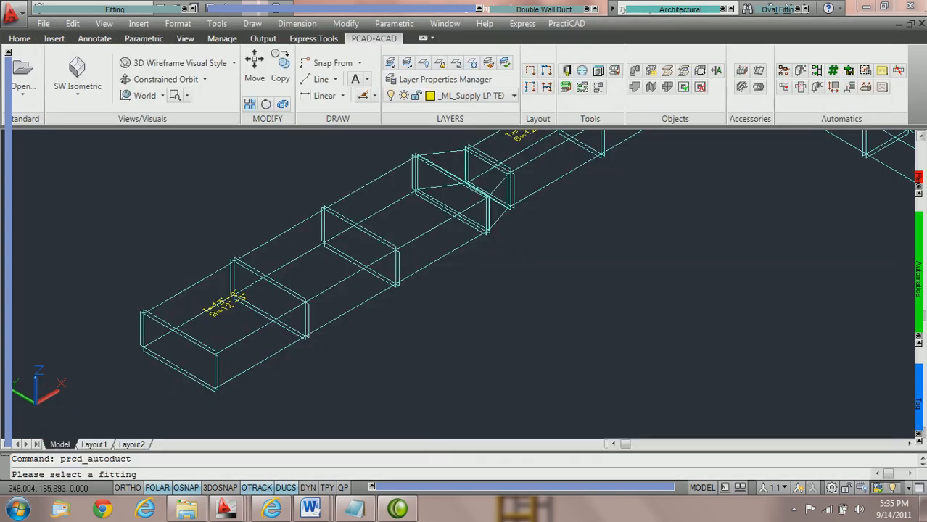
{"action": "key", "text": "Escape"}
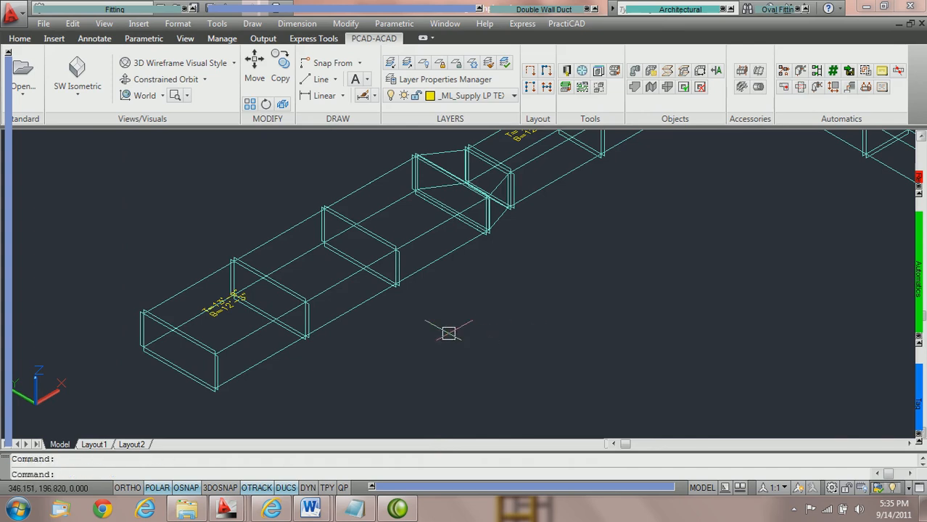
Change the Width In of the second duct from the near end to 30 and clear the selection
{"action": "double_click", "coordinate": [363, 302]}
{"action": "left_click", "coordinate": [796, 222]}
{"action": "type", "text": "30"}
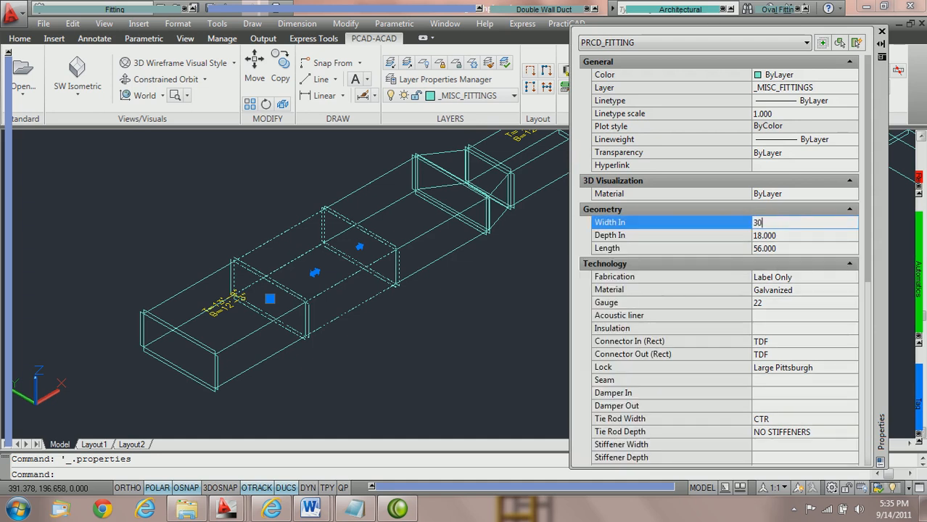
{"action": "key", "text": "Tab"}
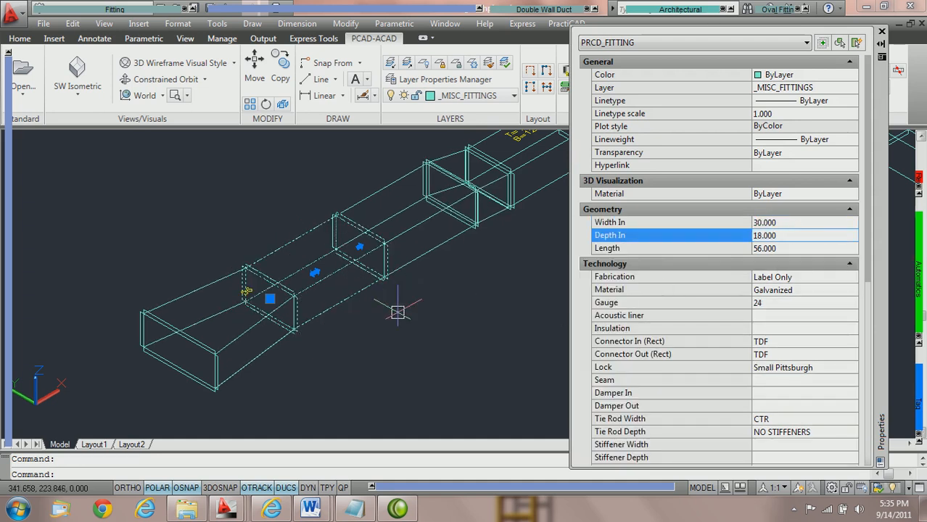
{"action": "key", "text": "Escape"}
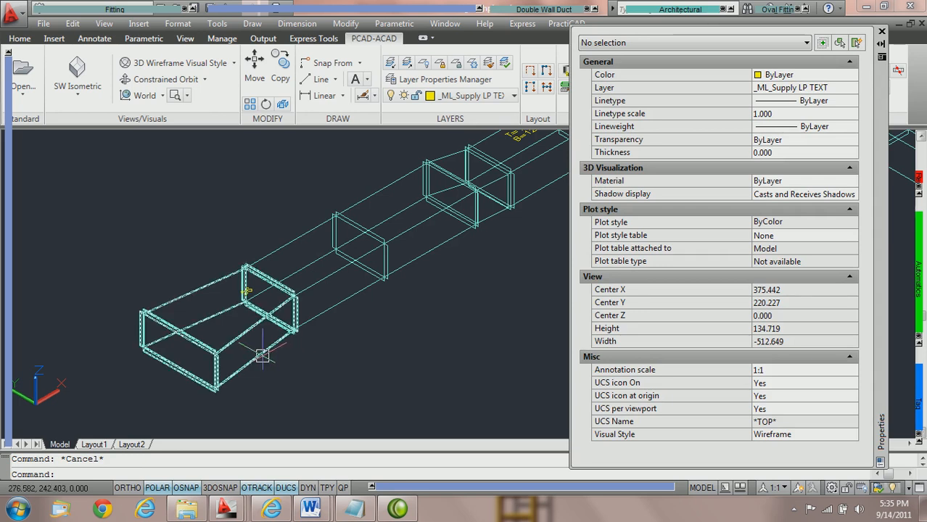
Inspect the properties of the tapered piece at the near end, down to its identification name
{"action": "left_click", "coordinate": [263, 355]}
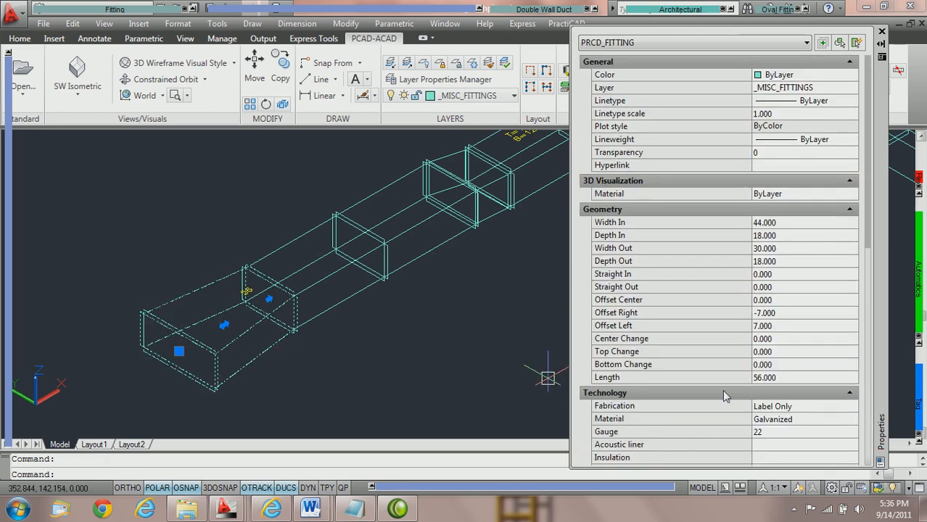
{"action": "scroll", "coordinate": [735, 349], "scroll_direction": "down", "scroll_amount": 6}
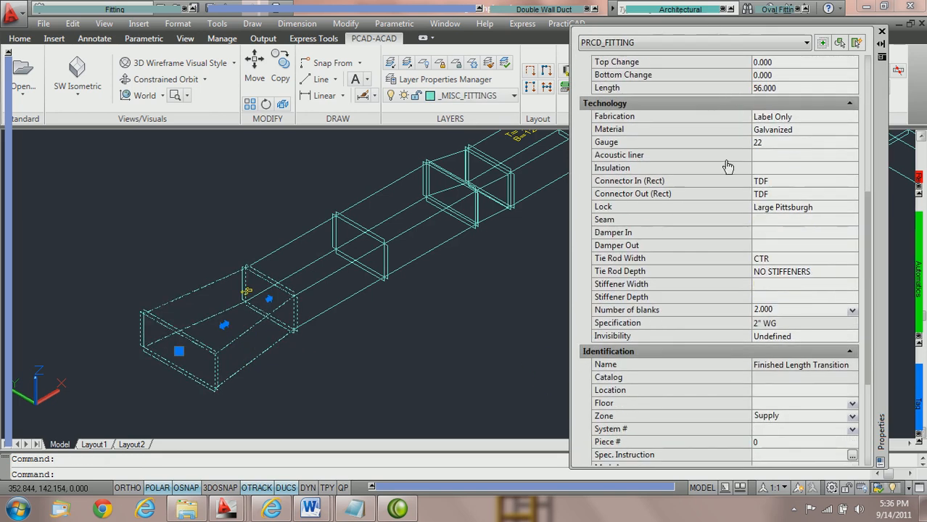